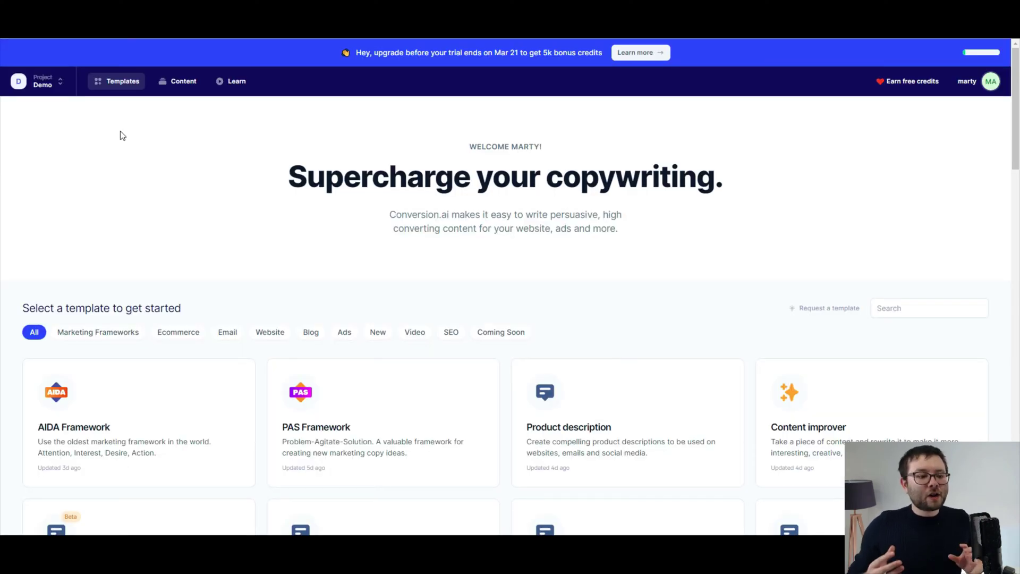
# Search the templates for 'product des' and open the Product description template.
pyautogui.scroll(-3, 292, 194)
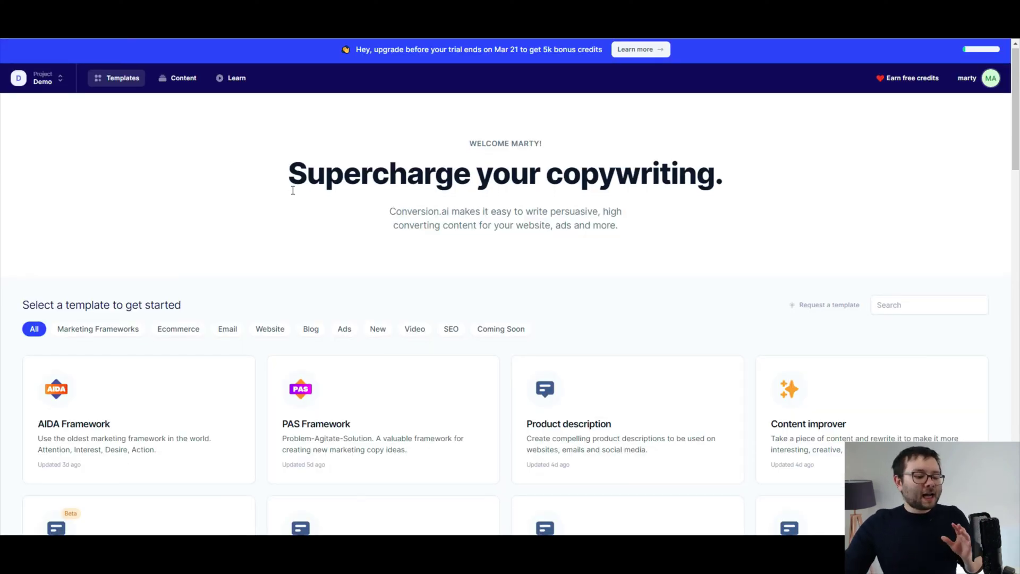
pyautogui.scroll(-5, 292, 202)
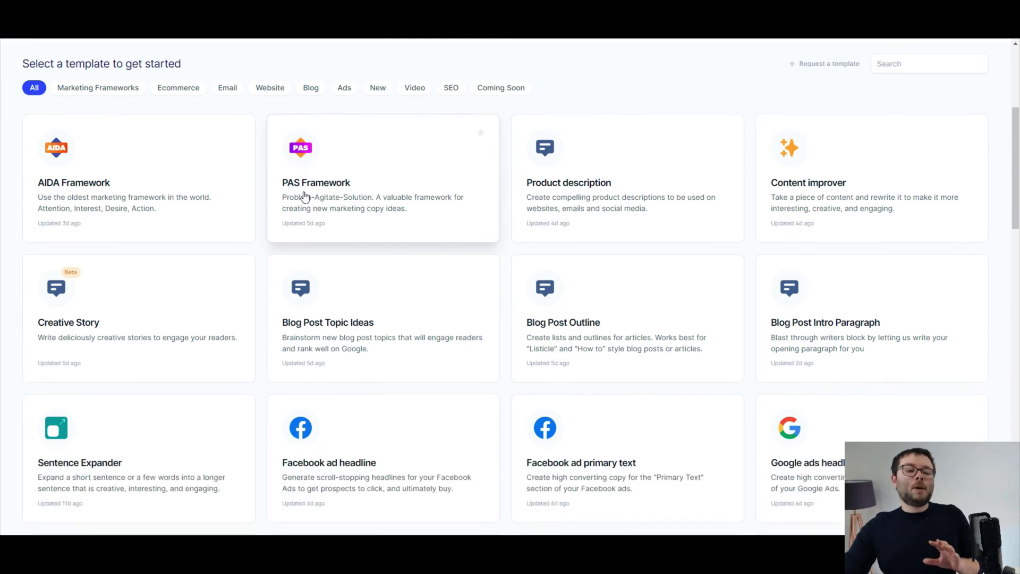
pyautogui.scroll(-7, 559, 207)
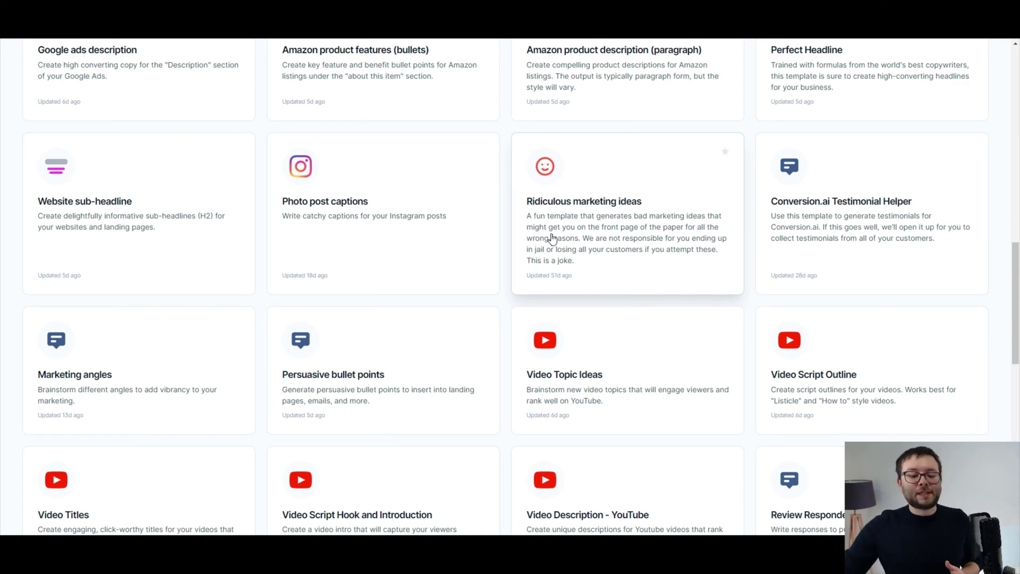
pyautogui.scroll(12, 553, 239)
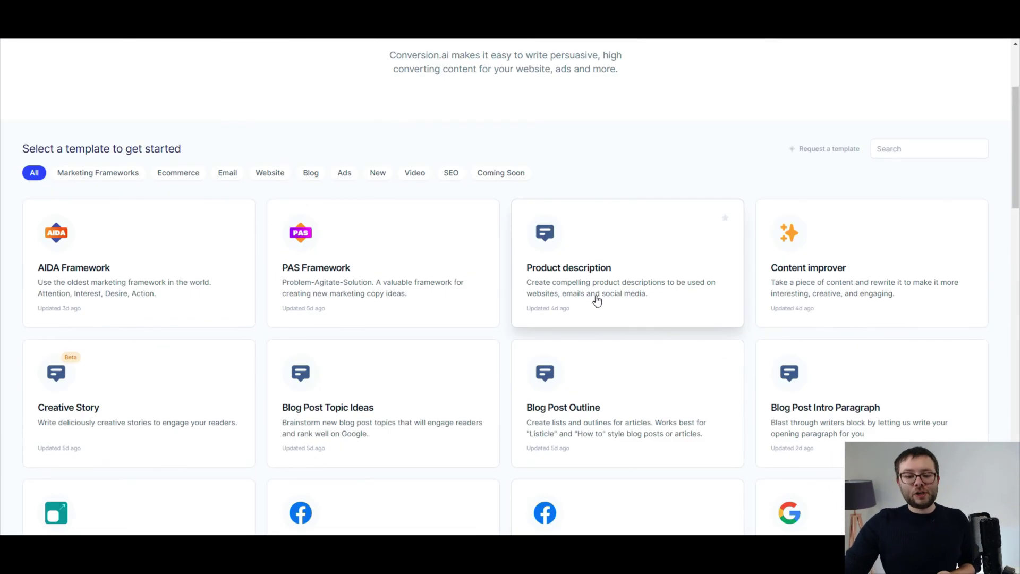
pyautogui.click(909, 153)
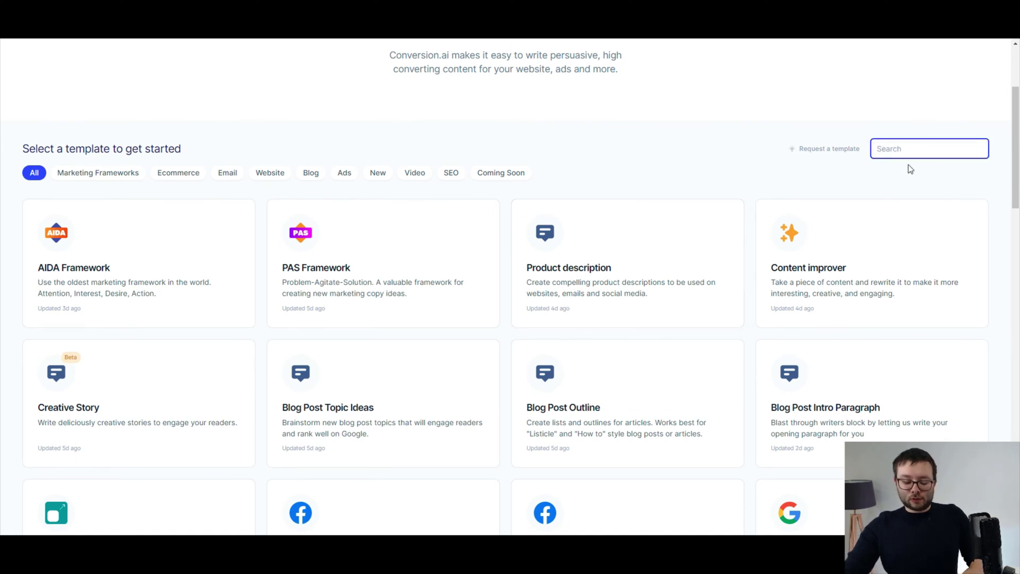
pyautogui.write('product des')
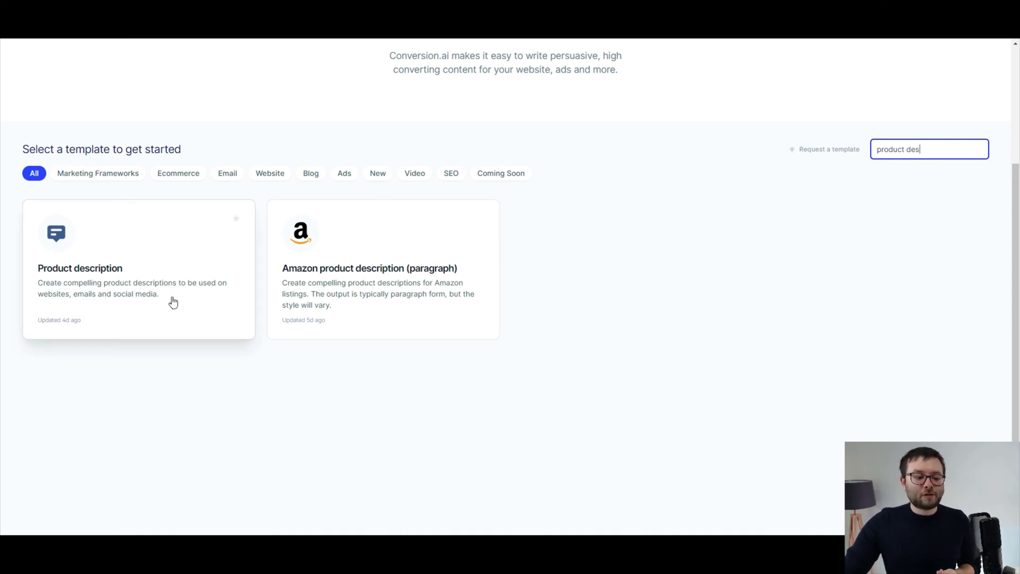
pyautogui.click(114, 304)
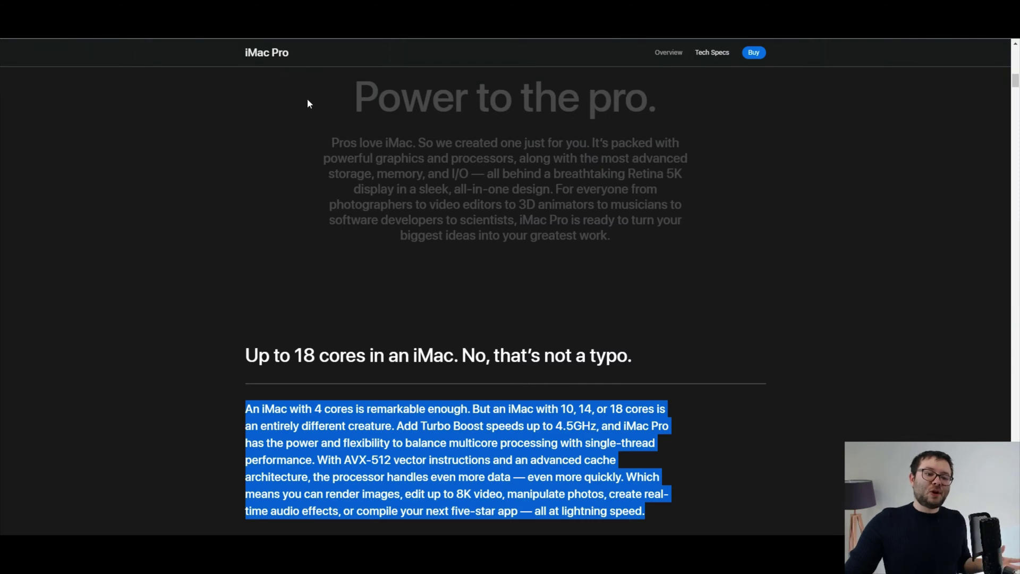
# Enter 'Imac Pro' as the Company/Product Name.
pyautogui.scroll(3, 307, 104)
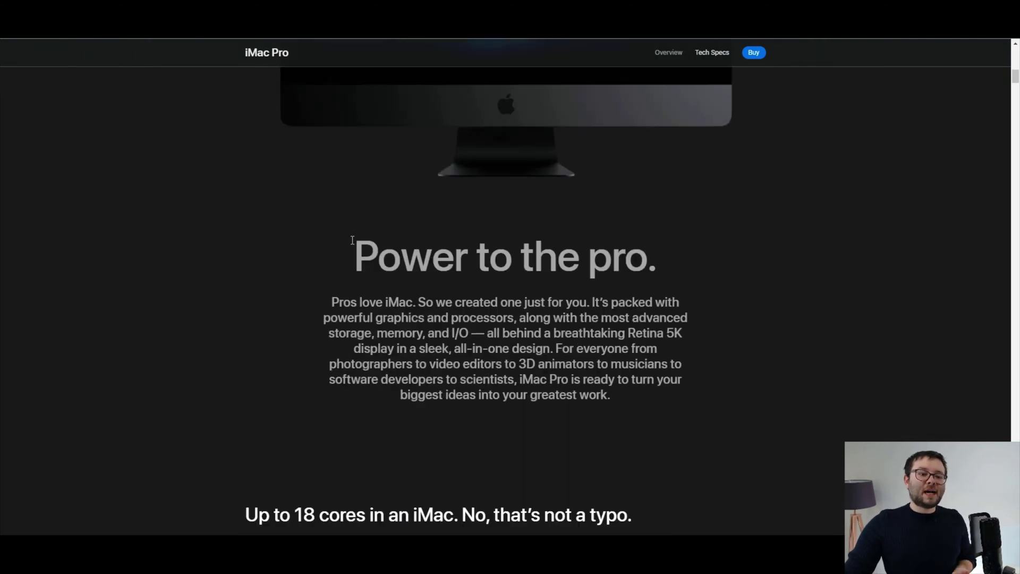
pyautogui.scroll(-1, 351, 245)
pyautogui.scroll(-1, 293, 154)
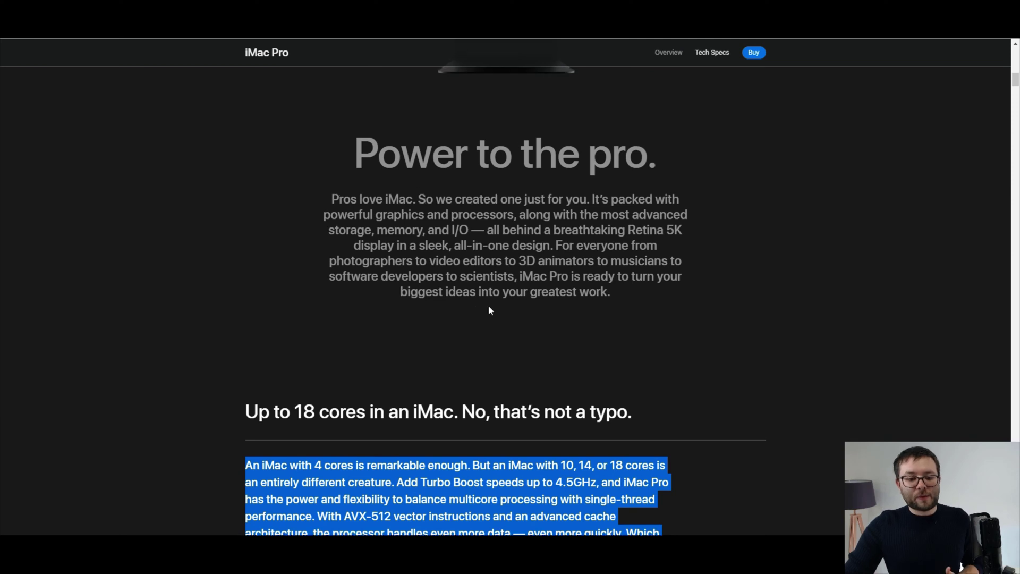
pyautogui.scroll(1, 490, 307)
pyautogui.click(429, 260)
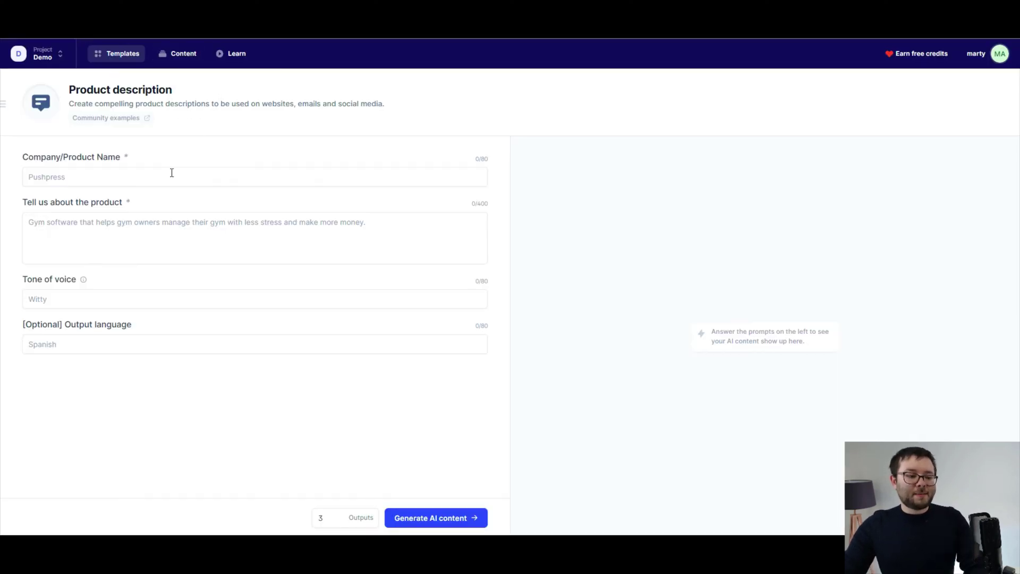
pyautogui.click(172, 173)
pyautogui.write('Im')
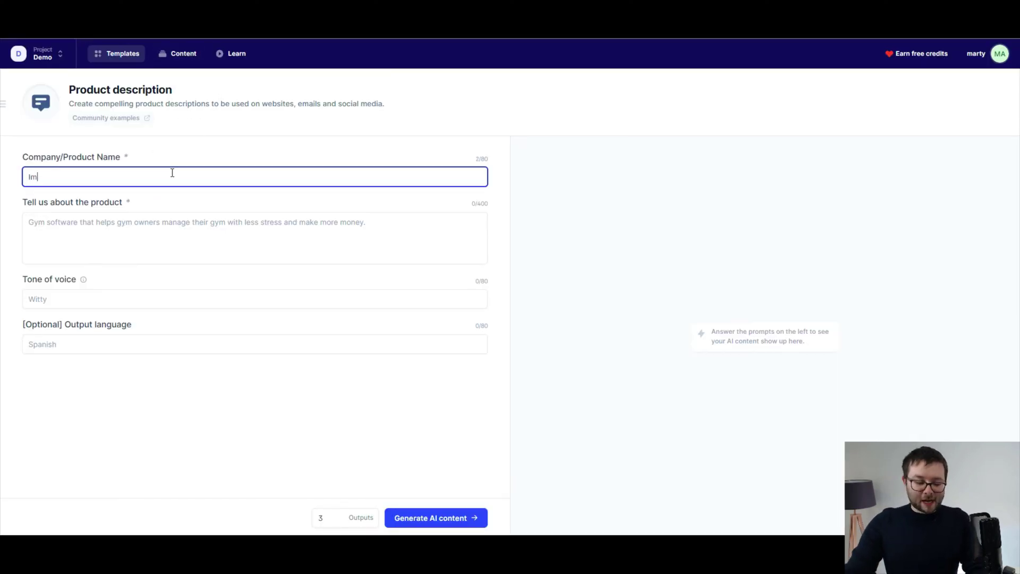
pyautogui.write('ac Pro')
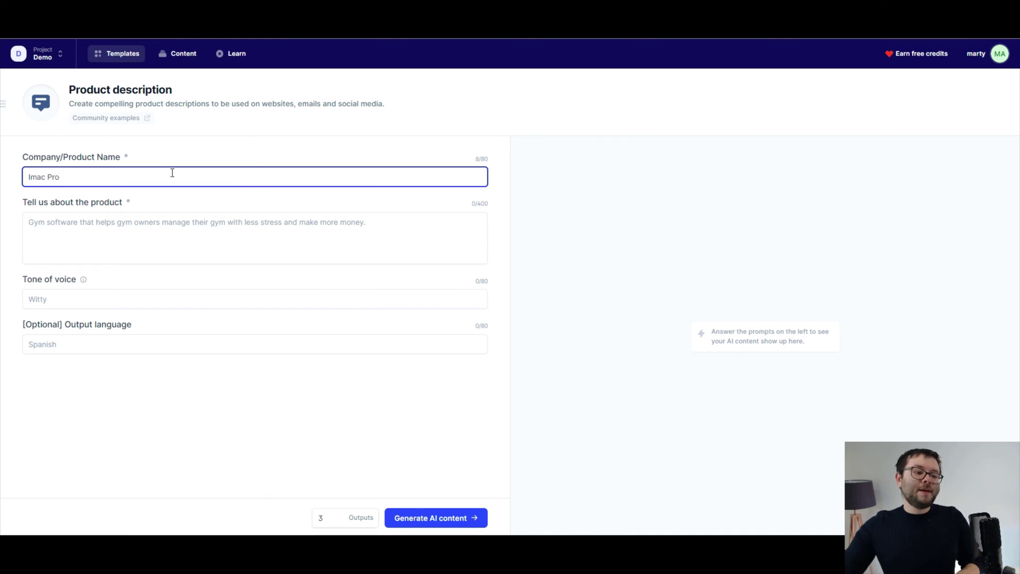
pyautogui.click(161, 228)
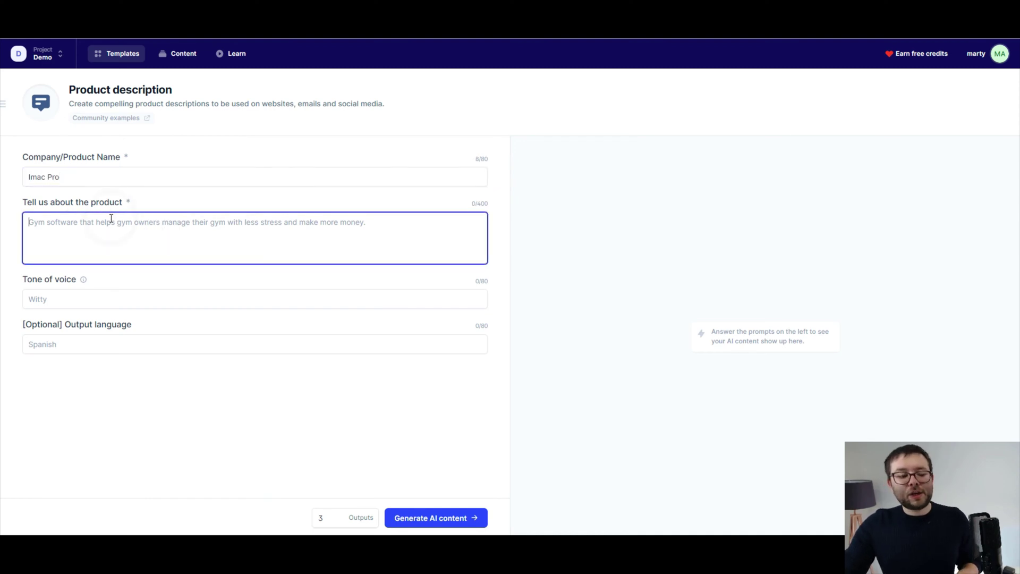
pyautogui.click(101, 180)
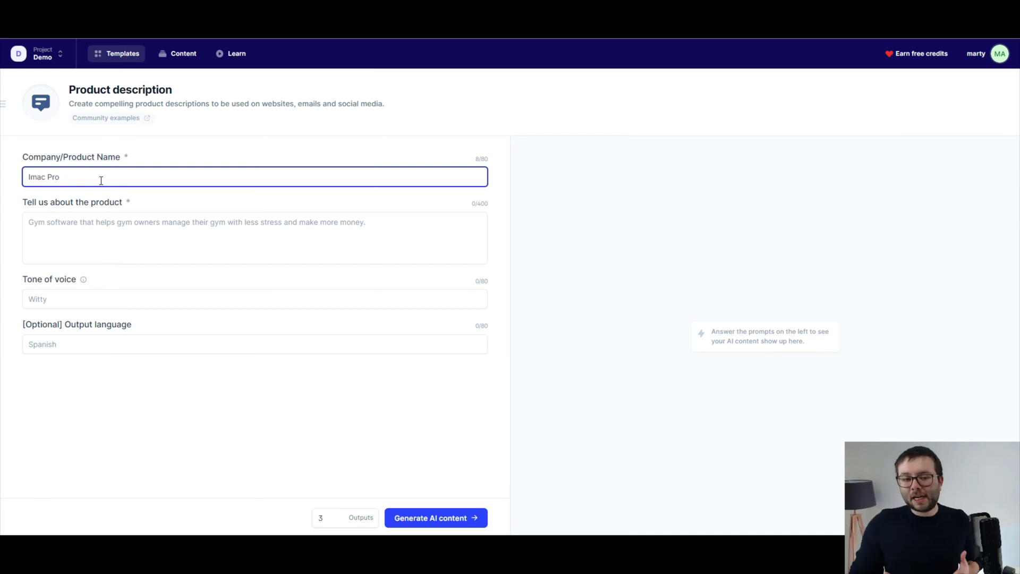
# Paste Apple's 'Pros love iMac' paragraph into the product description, trimmed to end at 'scientists.'.
pyautogui.click(101, 216)
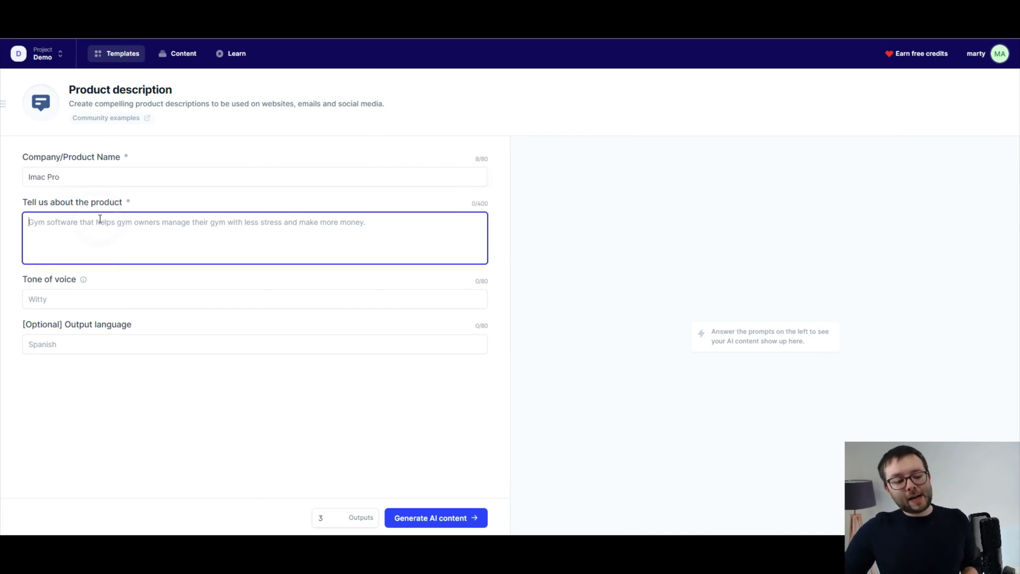
pyautogui.hotkey('ctrl', 'Tab')
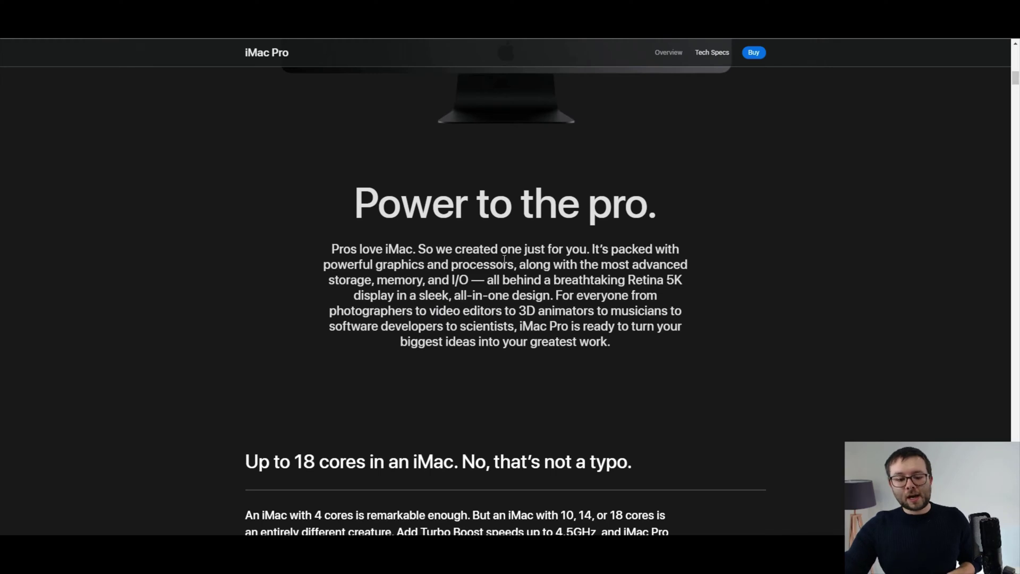
pyautogui.tripleClick(467, 273)
pyautogui.hotkey('ctrl', 'c')
pyautogui.hotkey('ctrl', 'shift', 'Tab')
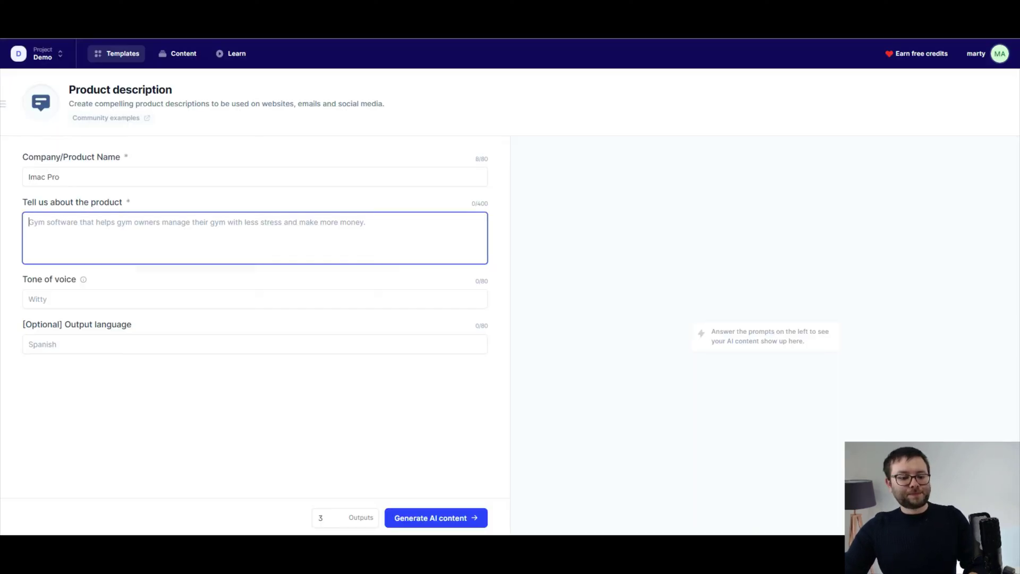
pyautogui.hotkey('ctrl', 'v')
pyautogui.moveTo(370, 244); pyautogui.dragTo(386, 299)
pyautogui.write('.')
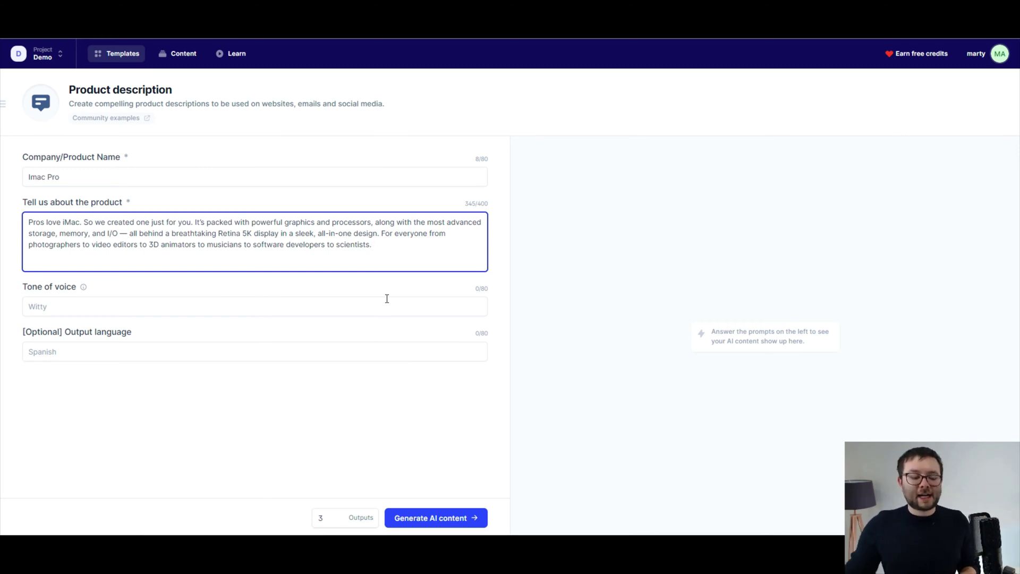
pyautogui.click(8, 304)
# Browse the tone-of-voice examples on the Notion help page.
pyautogui.moveTo(83, 288)
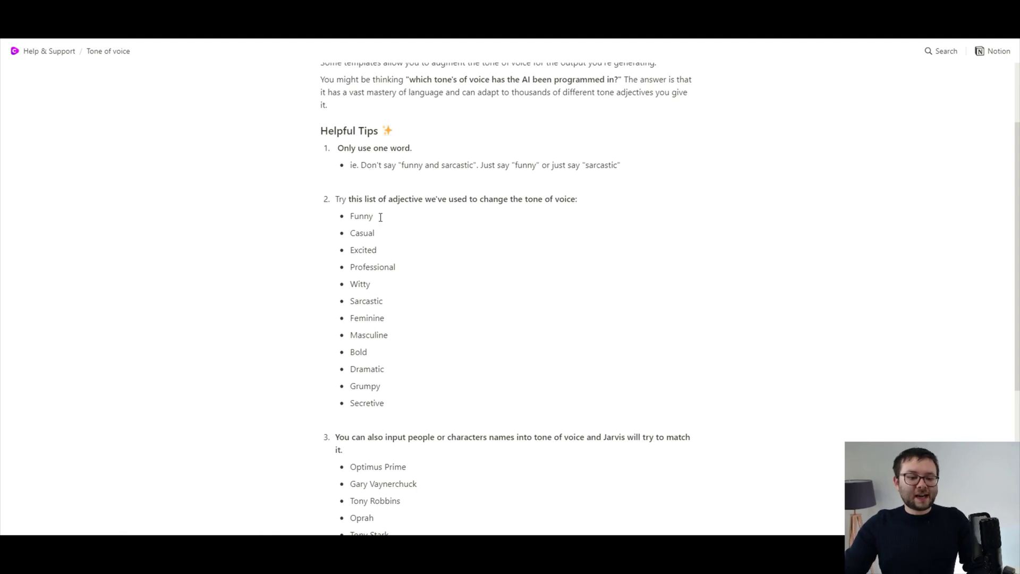
pyautogui.scroll(-1, 369, 227)
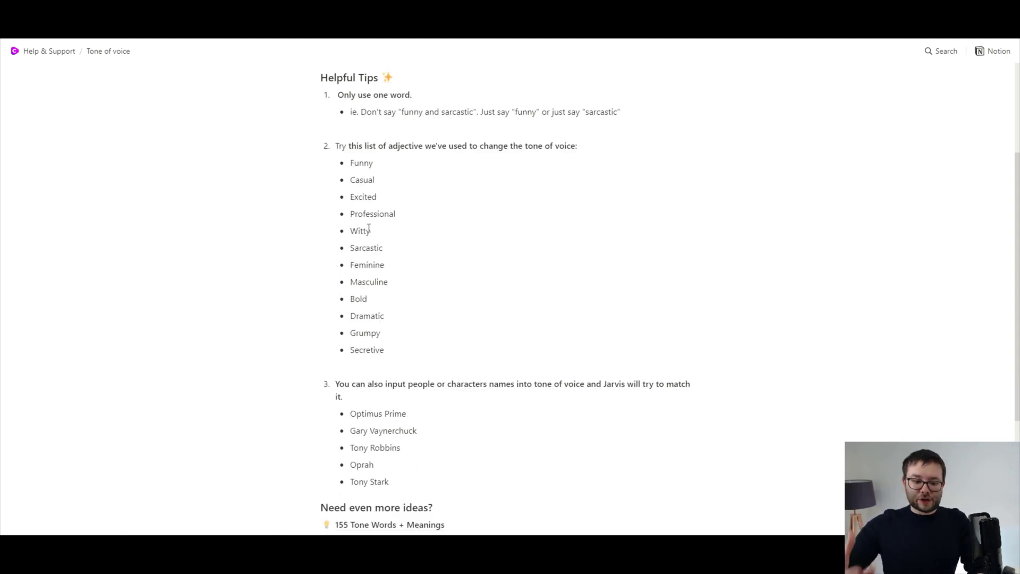
pyautogui.scroll(-2, 369, 229)
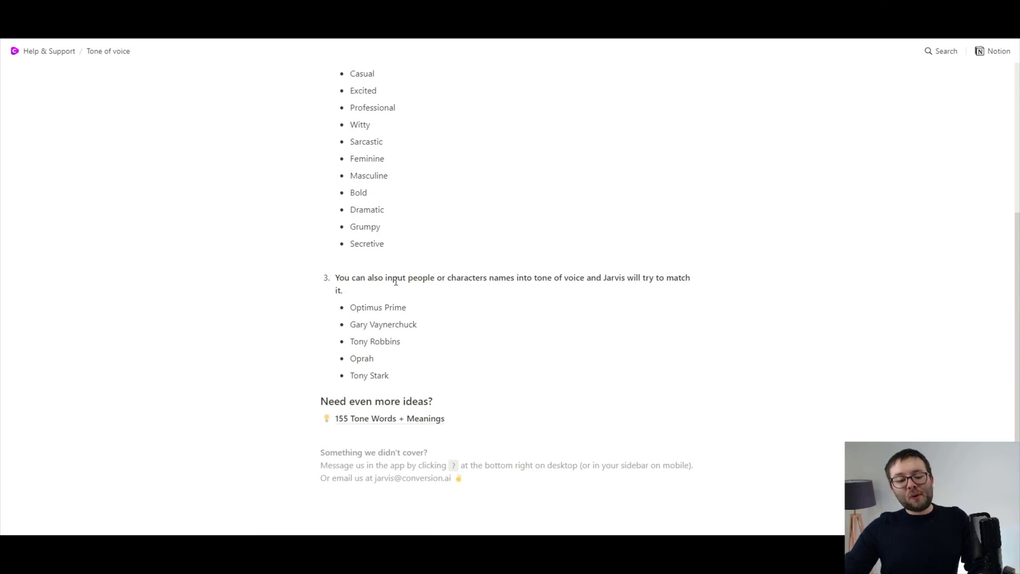
pyautogui.moveTo(393, 280); pyautogui.dragTo(470, 280)
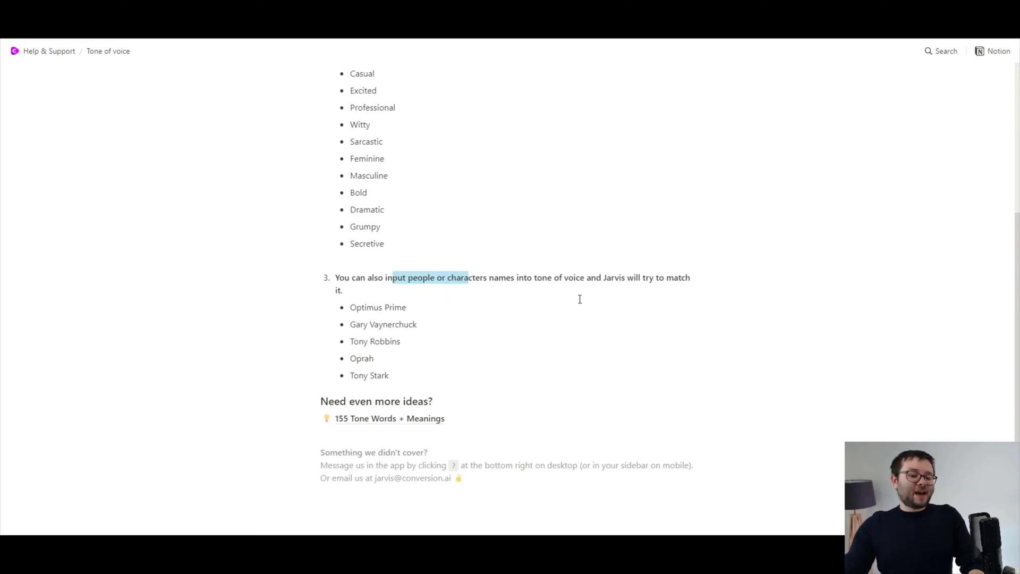
pyautogui.moveTo(361, 308); pyautogui.dragTo(460, 306)
pyautogui.moveTo(368, 330); pyautogui.dragTo(472, 325)
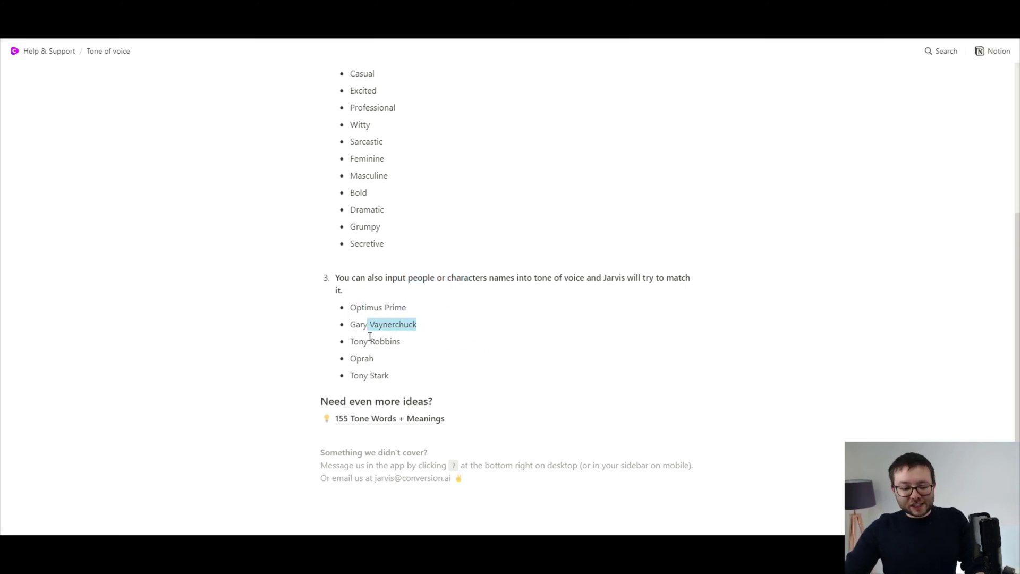
pyautogui.moveTo(367, 344); pyautogui.dragTo(442, 343)
pyautogui.click(376, 371)
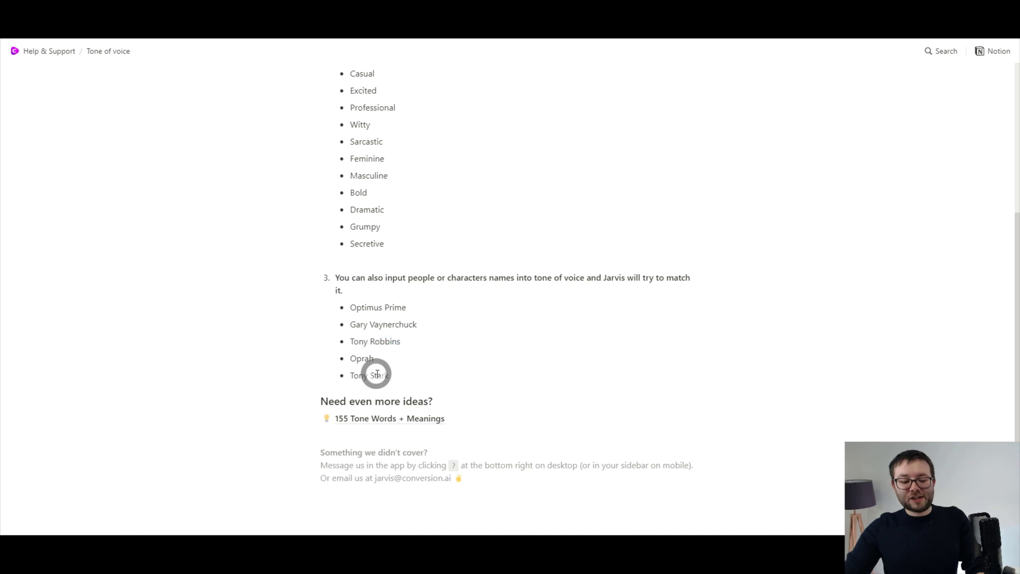
pyautogui.scroll(-2, 466, 369)
pyautogui.scroll(7, 417, 326)
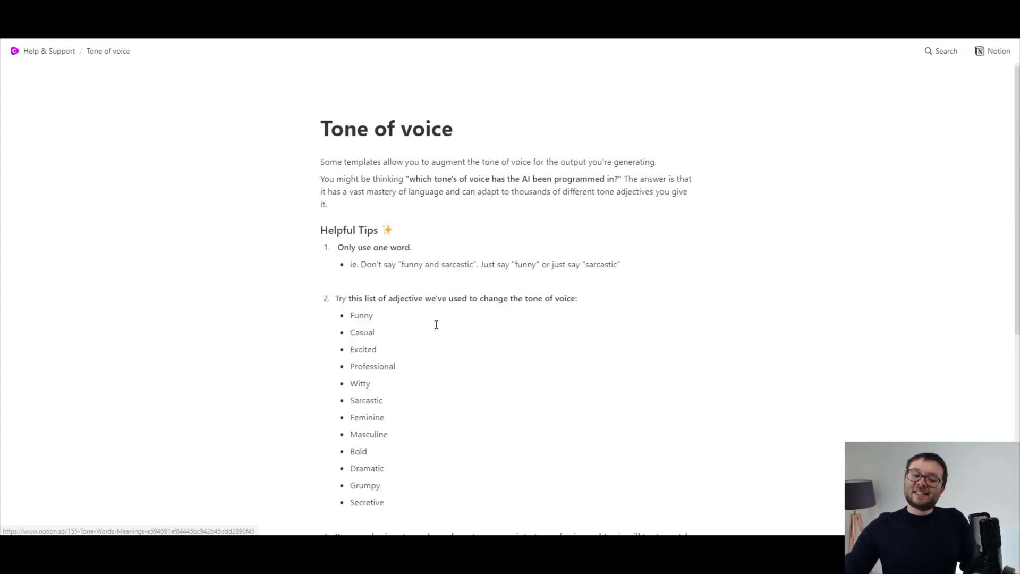
pyautogui.scroll(-1, 446, 372)
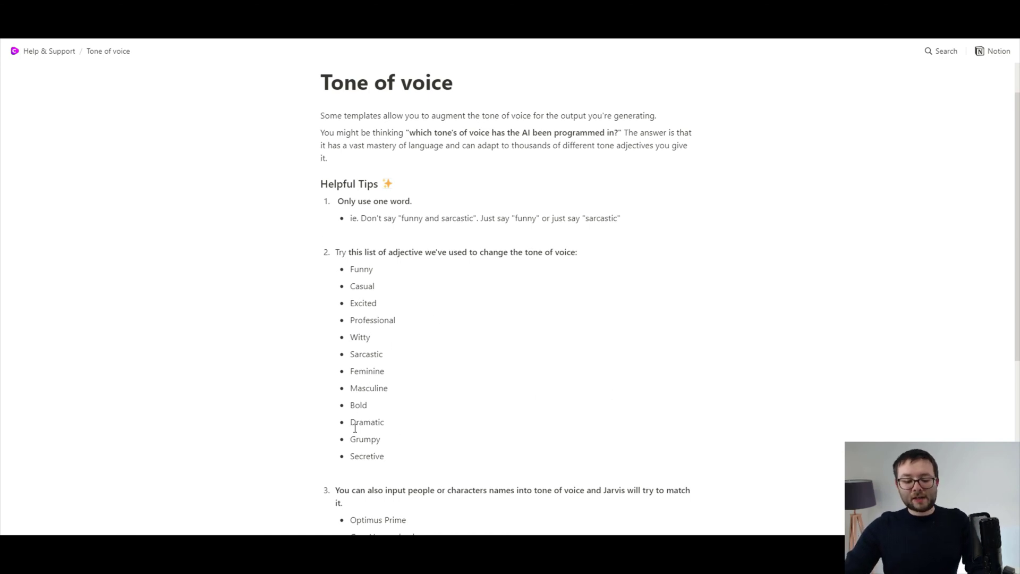
# Copy 'Professional' from the tone list into the form's Tone of voice field.
pyautogui.doubleClick(366, 457)
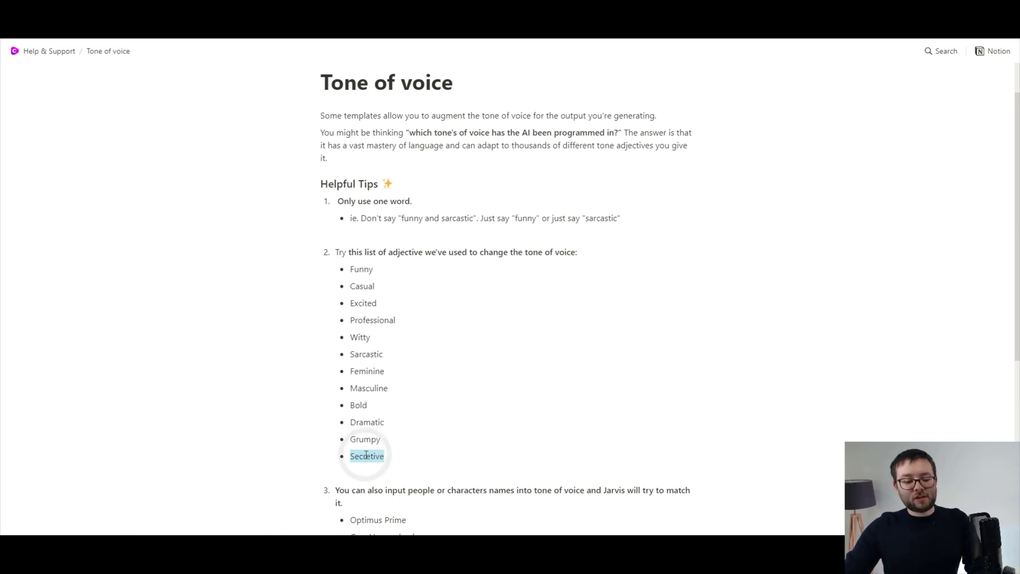
pyautogui.doubleClick(385, 322)
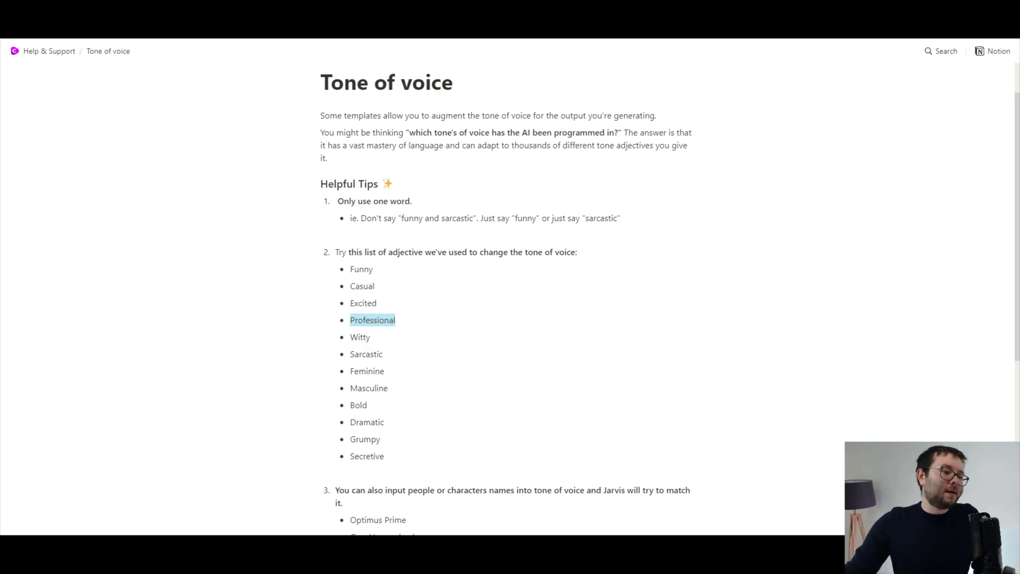
pyautogui.hotkey('ctrl', 'Tab')
pyautogui.click(146, 298)
pyautogui.hotkey('ctrl', 'v')
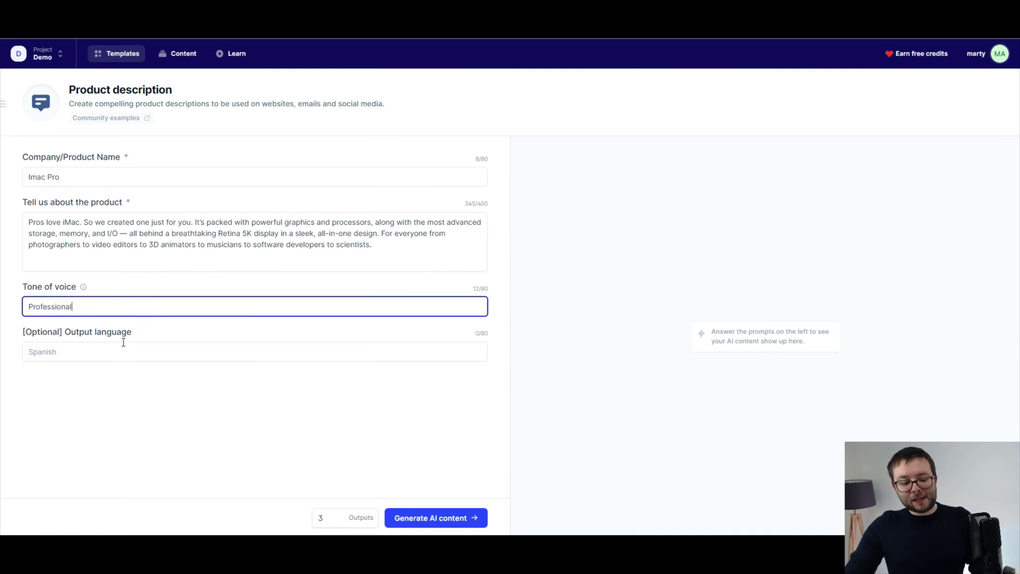
# Set the output language to 'English' and select the outputs count of 3.
pyautogui.click(99, 343)
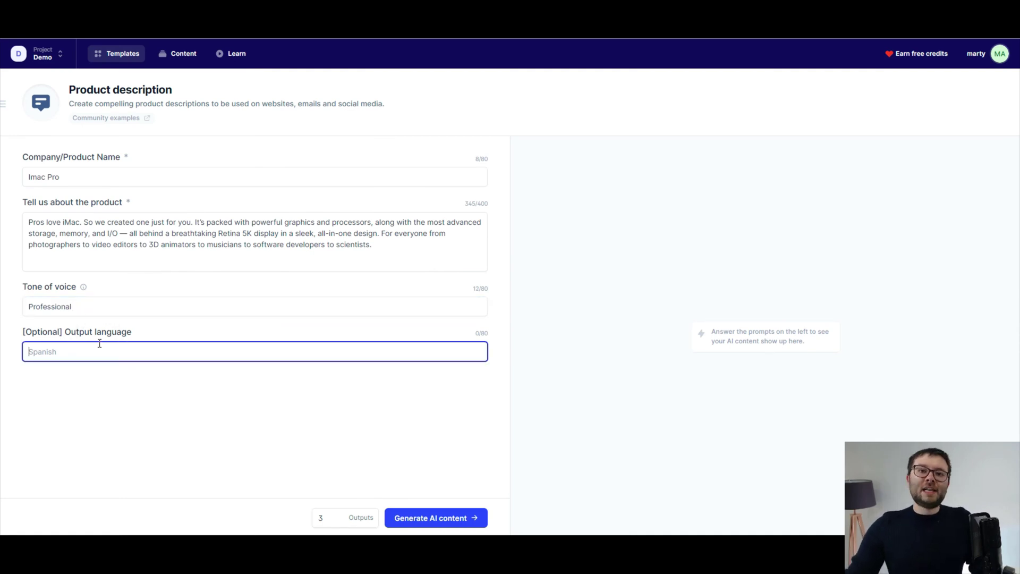
pyautogui.click(92, 372)
pyautogui.click(75, 353)
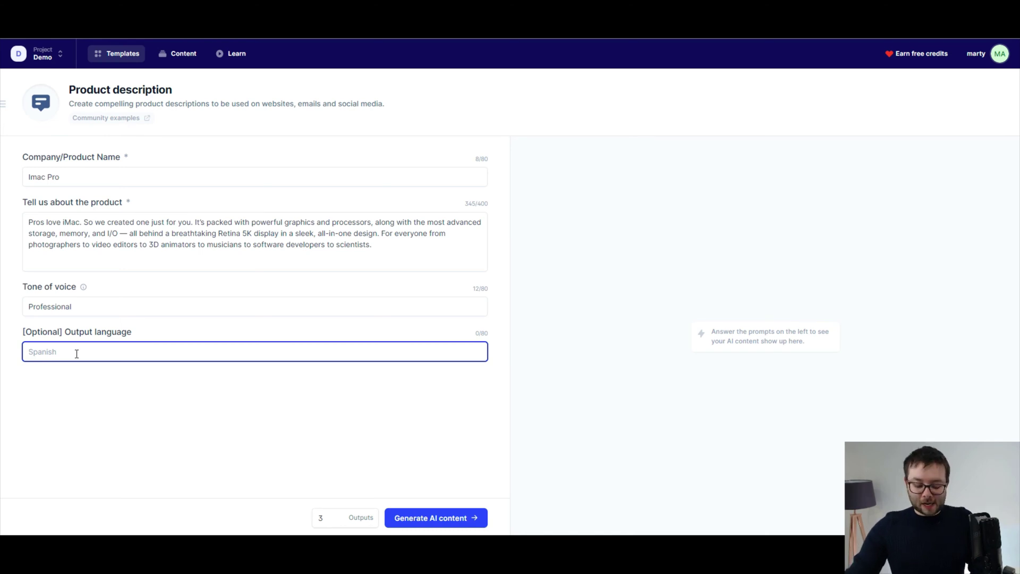
pyautogui.write('eNGLISH')
pyautogui.hotkey('ctrl', 'a')
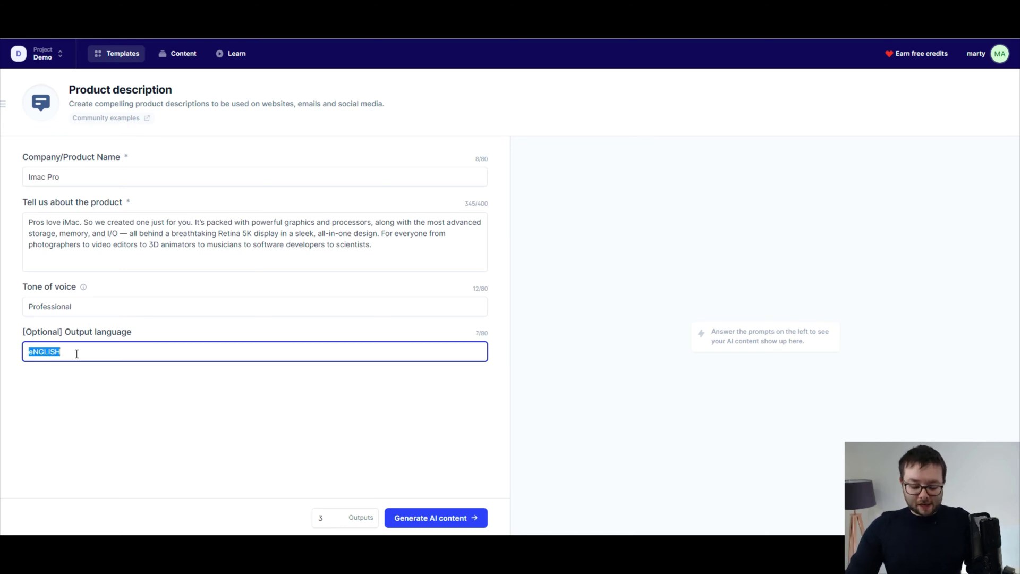
pyautogui.write('English')
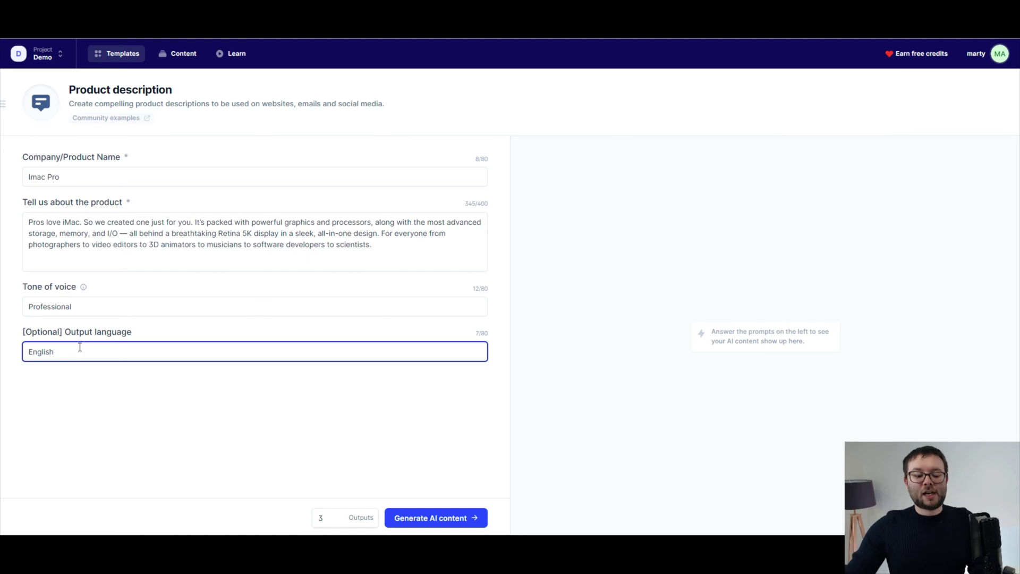
pyautogui.click(383, 476)
pyautogui.doubleClick(321, 518)
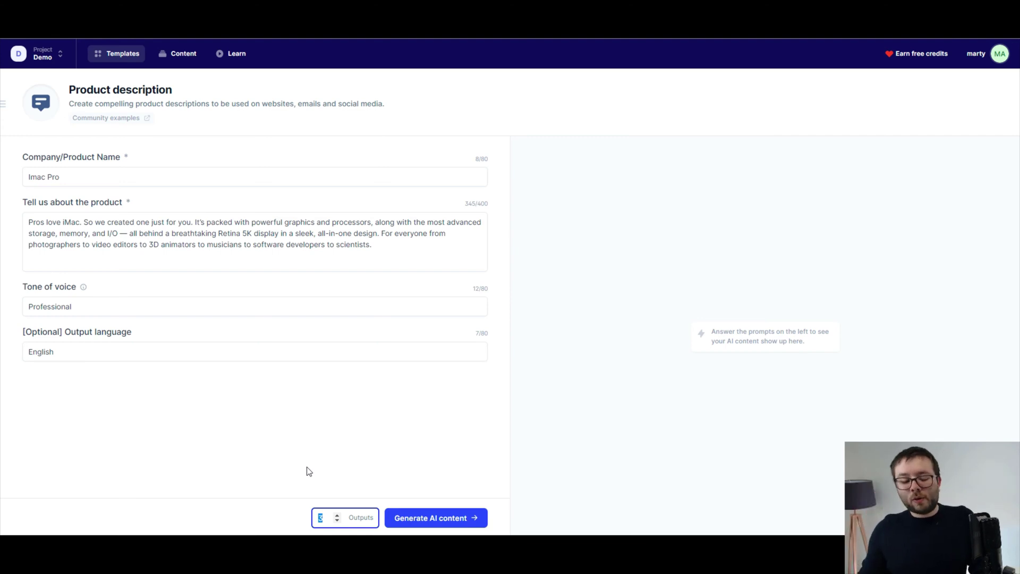
# Change the outputs count to 2 and generate the Imac Pro product descriptions.
pyautogui.write('2')
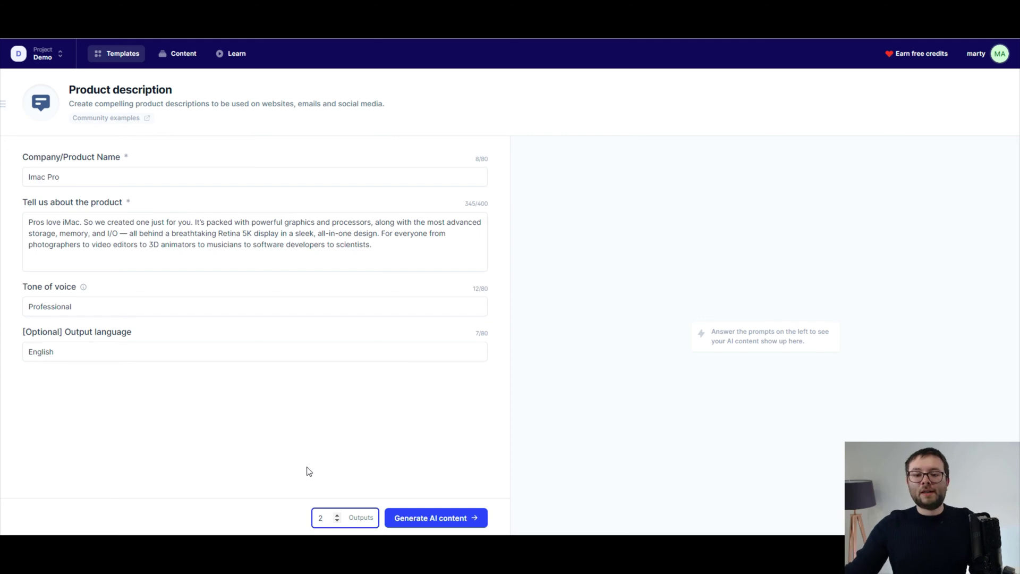
pyautogui.click(445, 518)
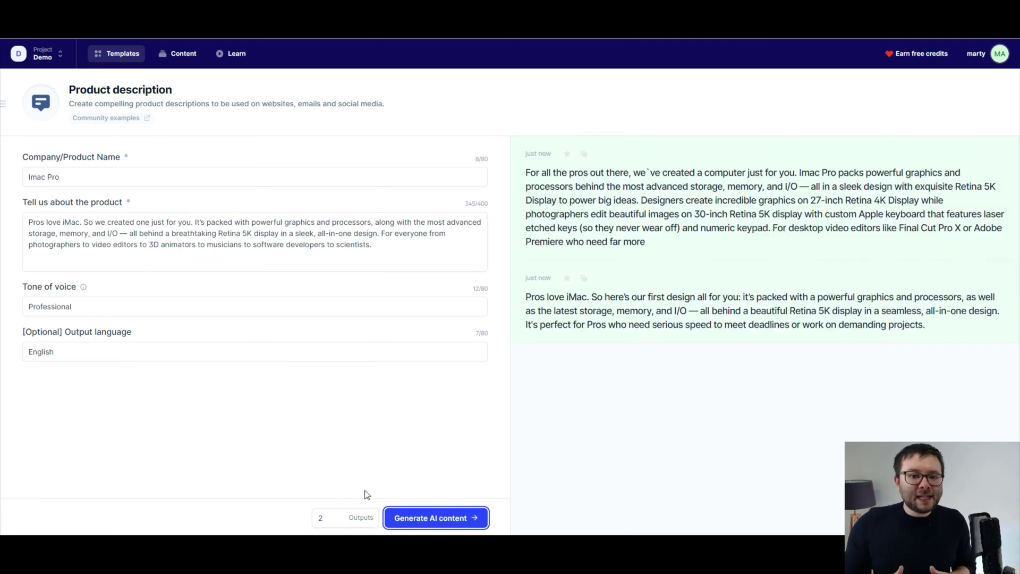